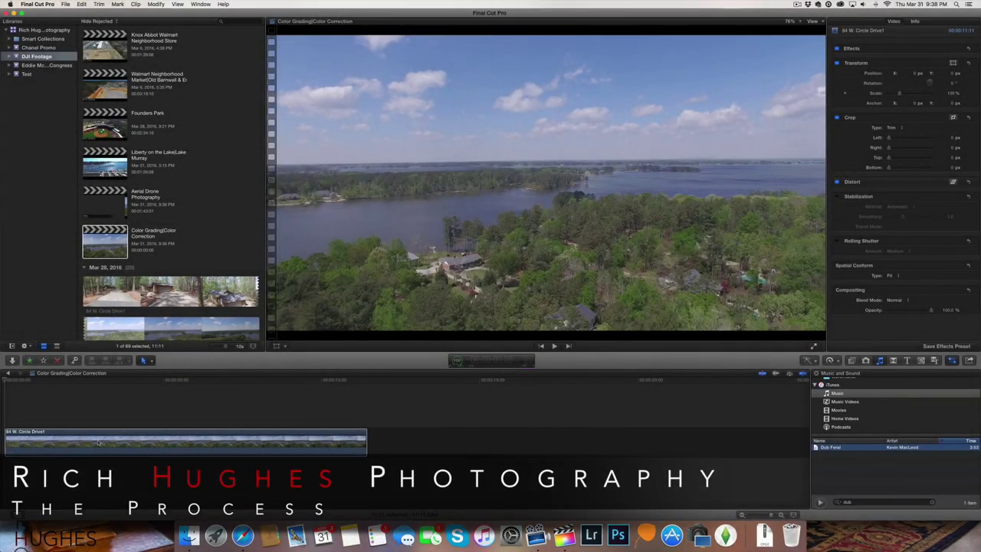
Step: Select the aerial lake clip, park the playhead at 3:04, and open its enhancement options
{"action": "left_click", "coordinate": [118, 437]}
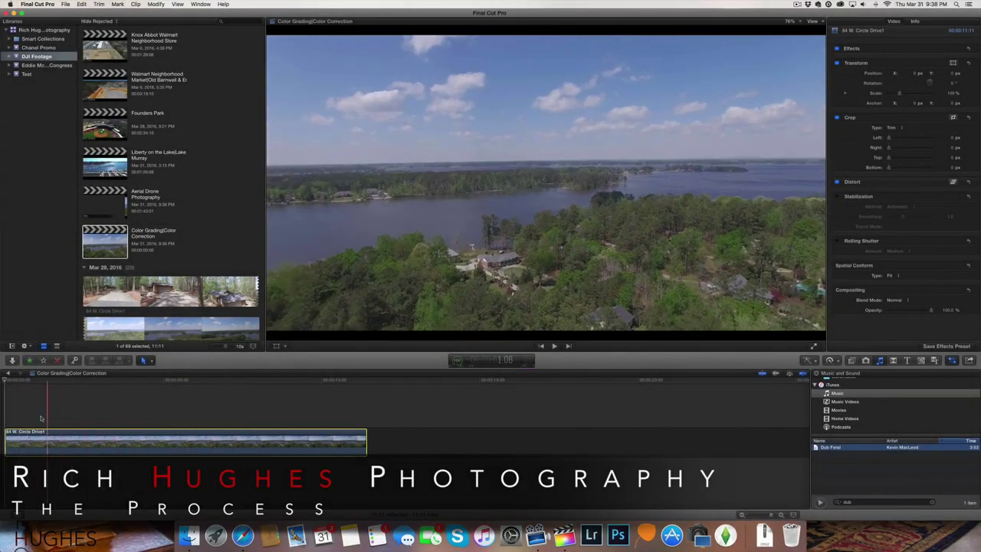
{"action": "left_click", "coordinate": [107, 444]}
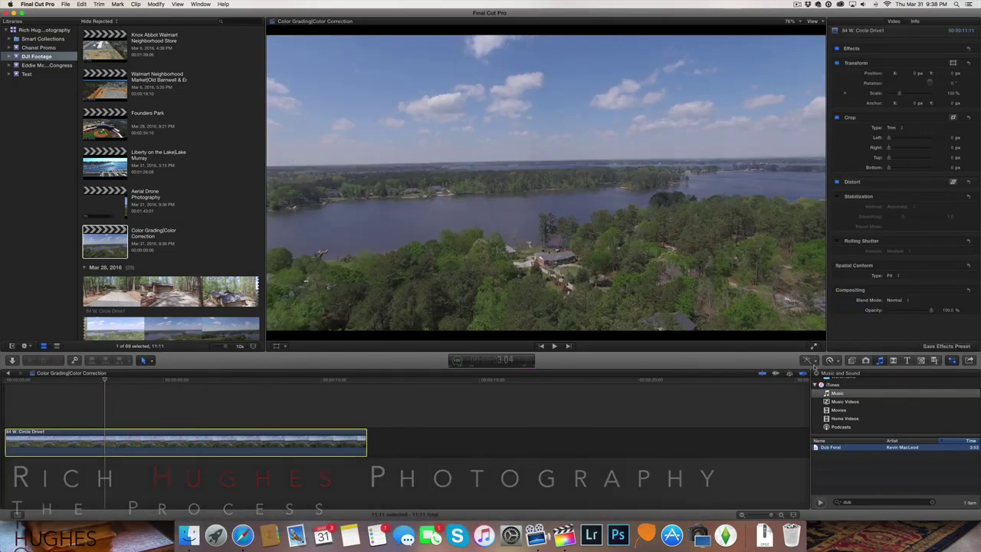
{"action": "left_click", "coordinate": [814, 361]}
Step: Add a Color Board correction and show the video scopes as a luma waveform
{"action": "left_click", "coordinate": [843, 378]}
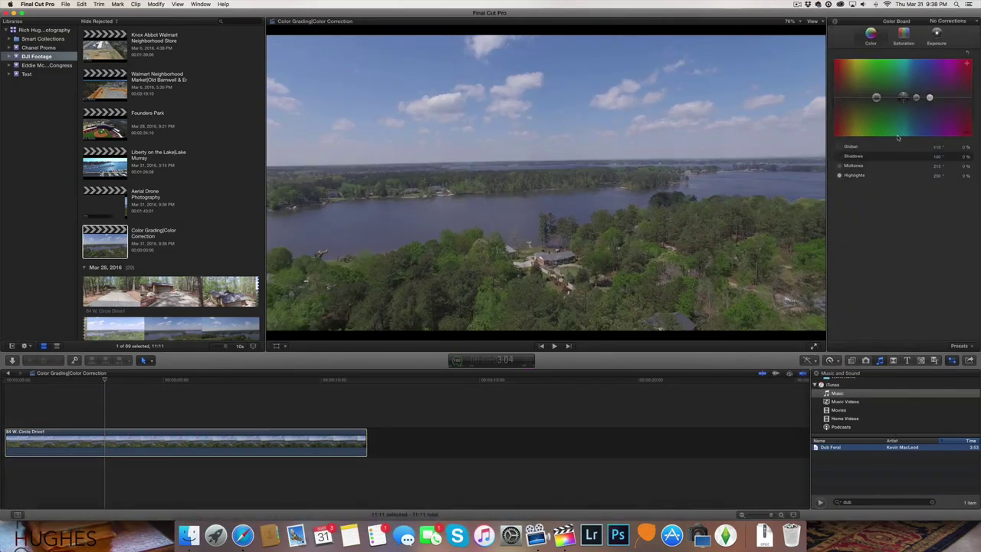
{"action": "key", "text": "super+7"}
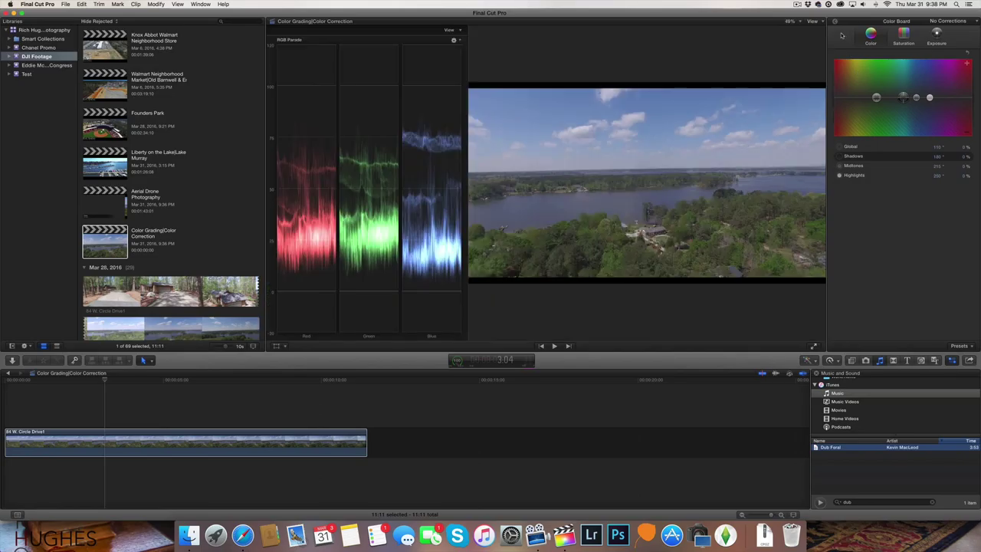
{"action": "left_click", "coordinate": [454, 39]}
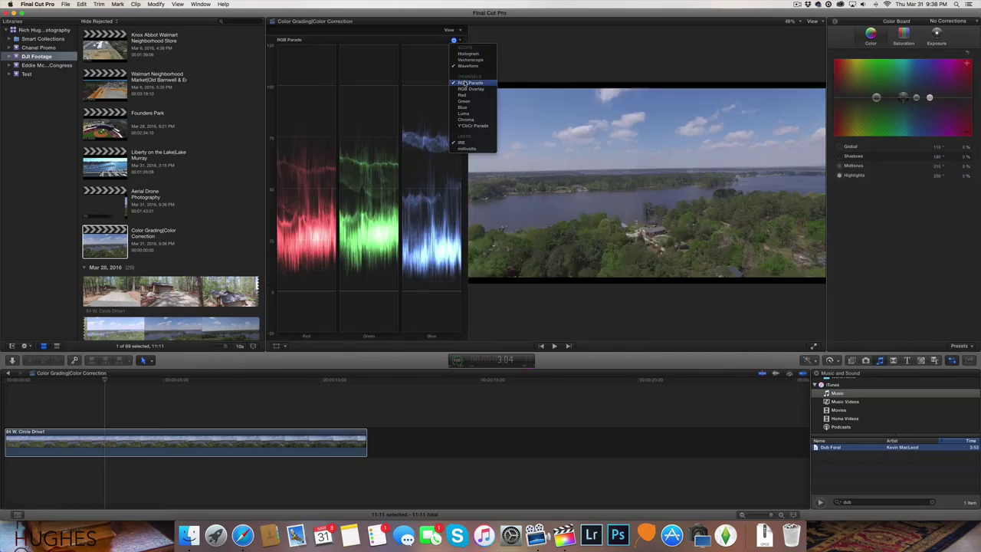
{"action": "left_click", "coordinate": [469, 111]}
Step: Set exposure to Global −11%, Shadows −9%, Midtones 13% and Highlights 31%
{"action": "left_click", "coordinate": [936, 37]}
{"action": "left_click_drag", "start_coordinate": [837, 97], "coordinate": [838, 101]}
{"action": "left_click_drag", "start_coordinate": [952, 98], "coordinate": [952, 90]}
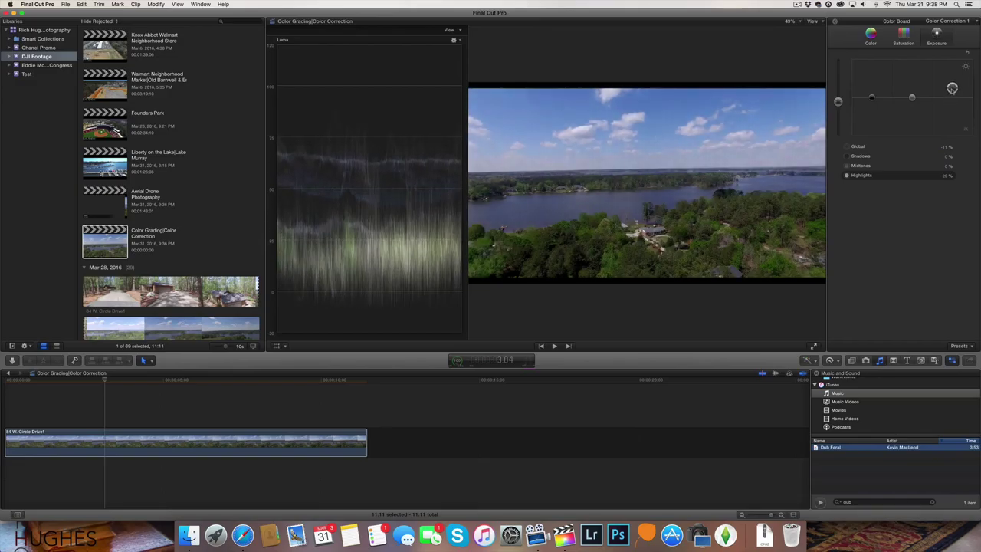
{"action": "left_click_drag", "start_coordinate": [871, 97], "coordinate": [873, 101]}
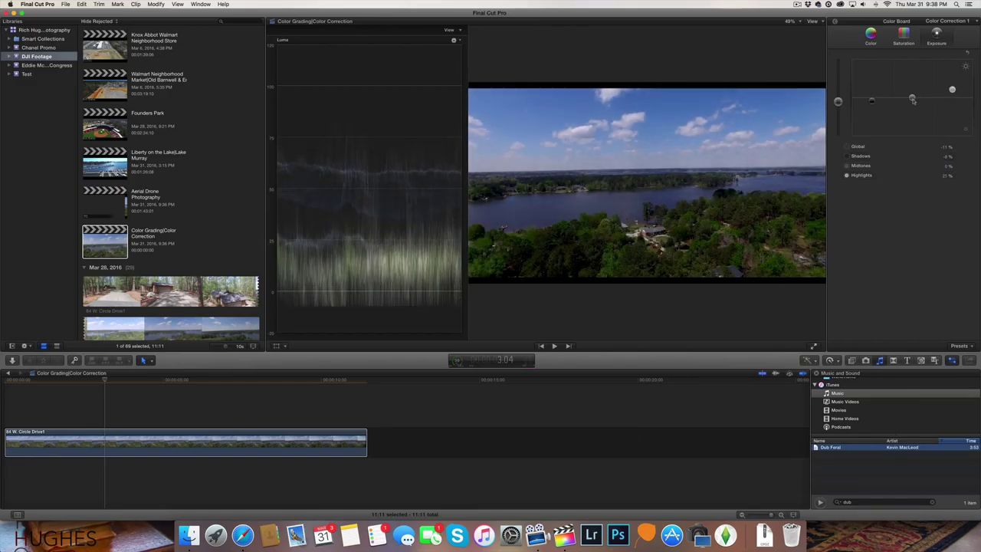
{"action": "mouse_move", "coordinate": [912, 99]}
{"action": "left_mouse_down"}
{"action": "mouse_move", "coordinate": [912, 82]}
{"action": "mouse_move", "coordinate": [911, 92]}
{"action": "left_mouse_up"}
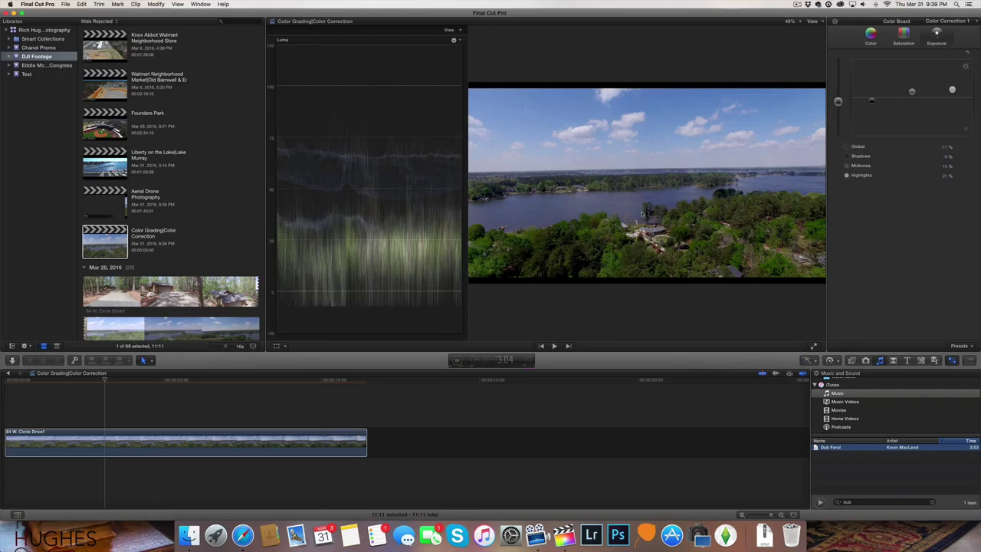
Step: Re-enable Color Correction 1, reopen its color board, and switch the scope to RGB Parade
{"action": "left_click", "coordinate": [835, 23]}
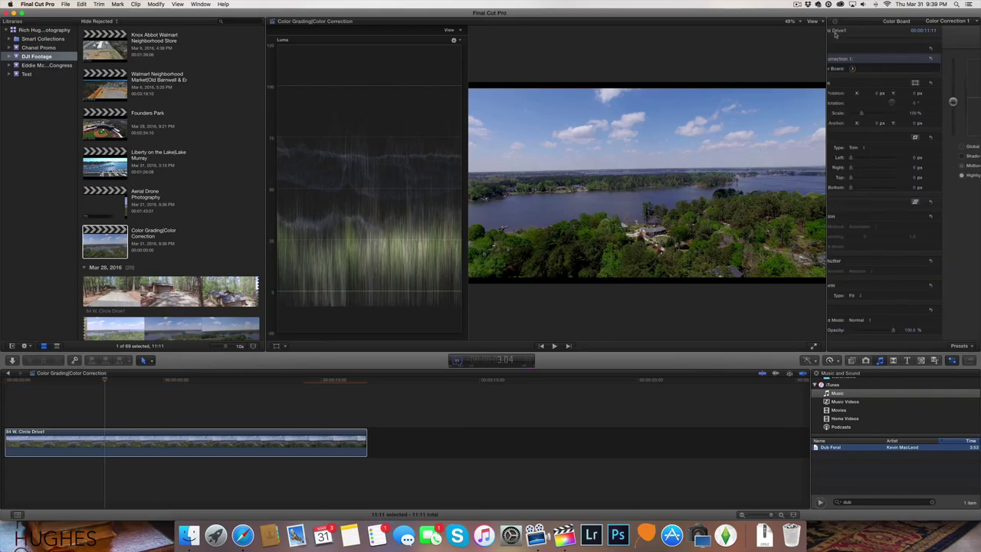
{"action": "left_click", "coordinate": [836, 59]}
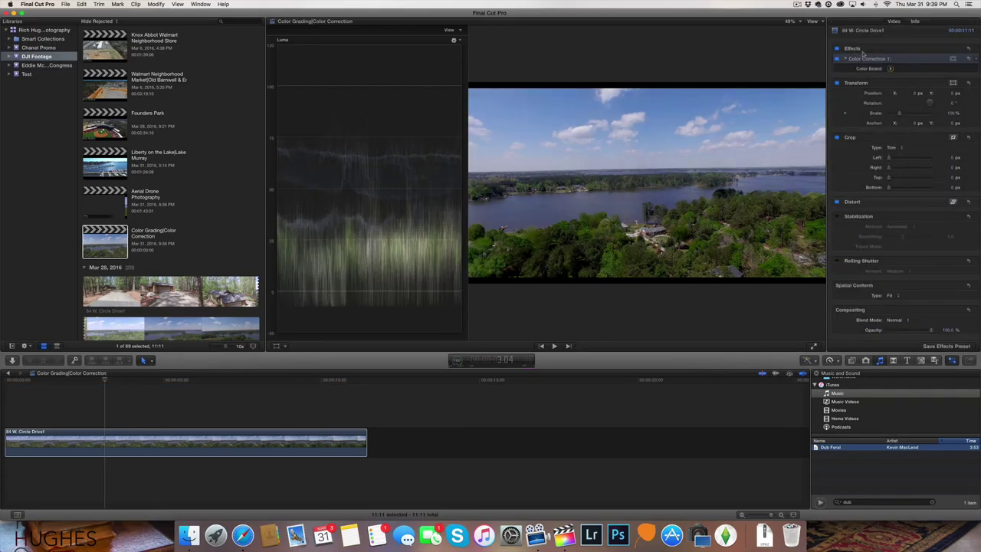
{"action": "left_click", "coordinate": [890, 68]}
{"action": "left_click", "coordinate": [454, 40]}
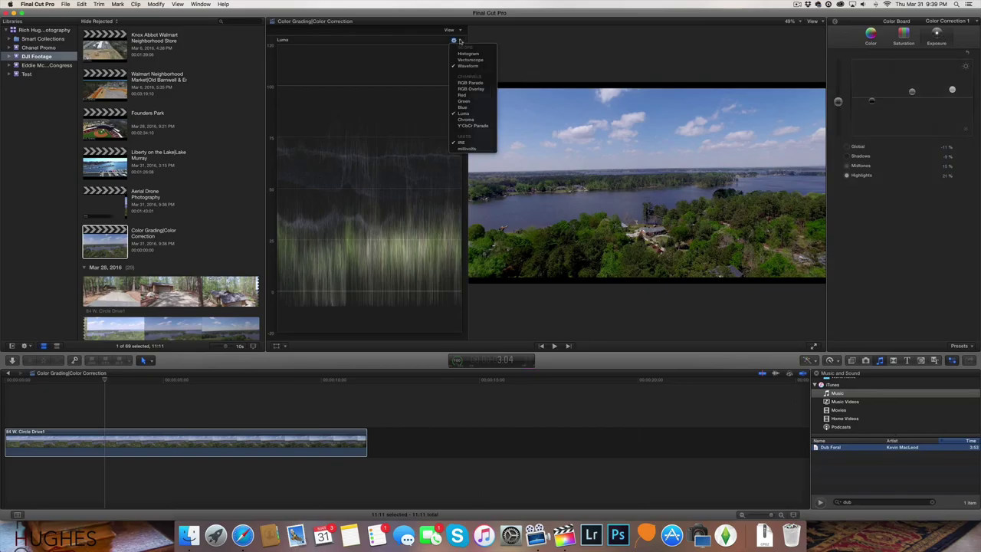
{"action": "left_click", "coordinate": [469, 83]}
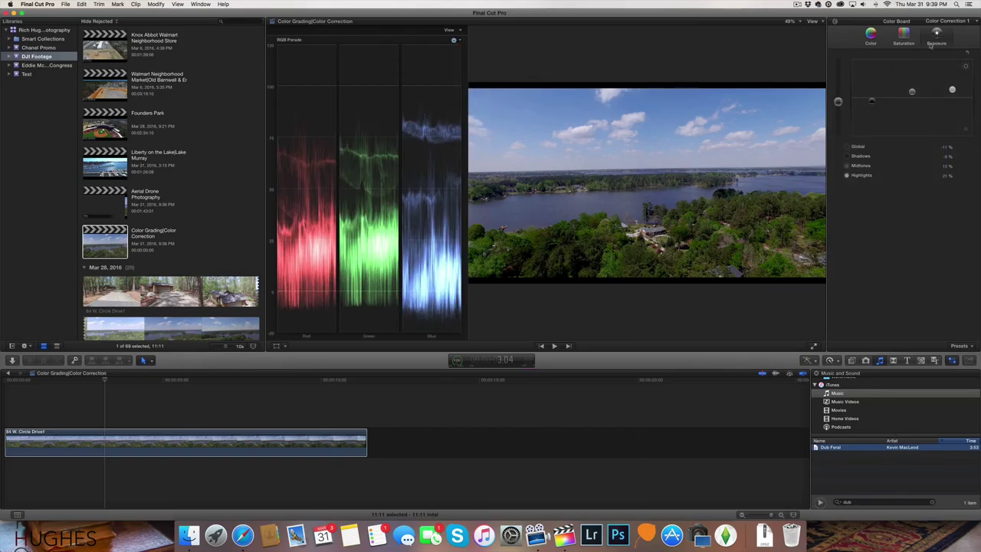
Step: Adjust the global color tint and push the highlights toward blue
{"action": "left_click", "coordinate": [873, 36]}
{"action": "left_click_drag", "start_coordinate": [876, 98], "coordinate": [859, 99]}
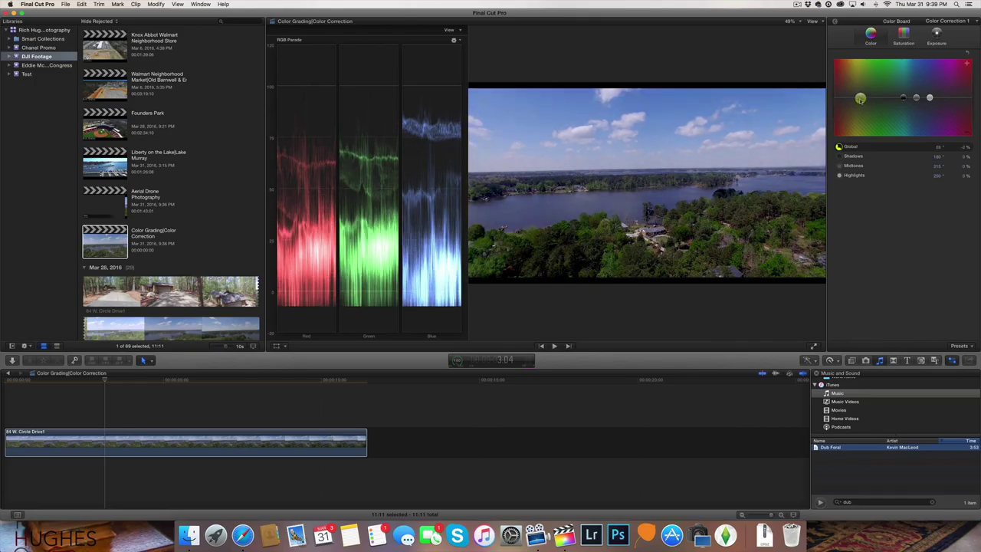
{"action": "left_click_drag", "start_coordinate": [859, 98], "coordinate": [860, 99]}
{"action": "left_click_drag", "start_coordinate": [929, 98], "coordinate": [928, 96]}
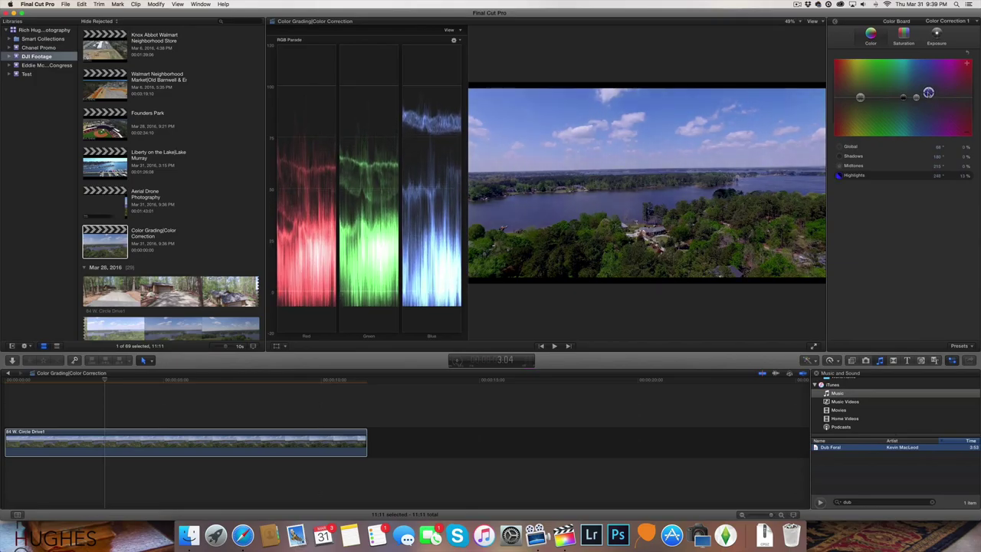
Step: Tint the midtones green (92°, 4%) and the shadows slightly red (344°, 1%)
{"action": "left_click", "coordinate": [896, 99]}
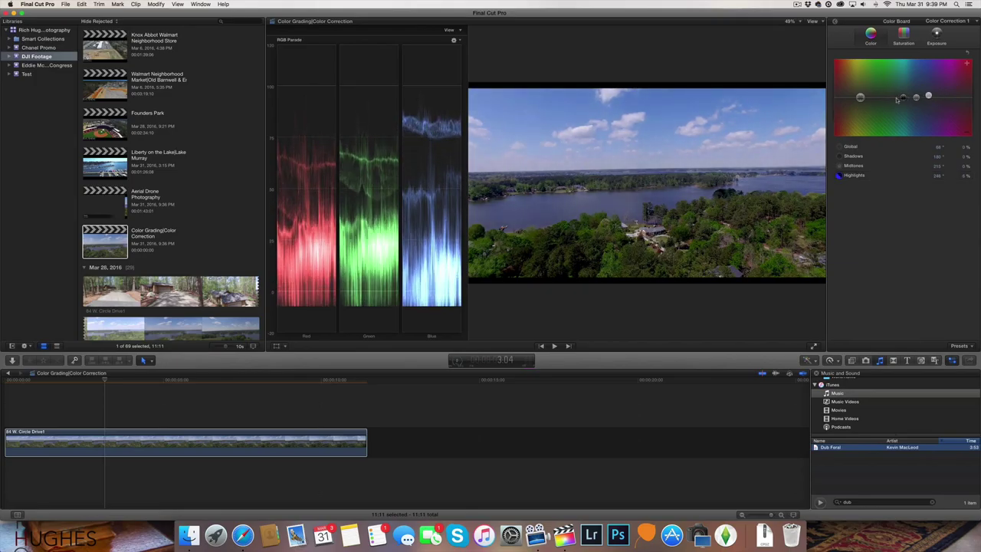
{"action": "left_click_drag", "start_coordinate": [917, 100], "coordinate": [876, 96]}
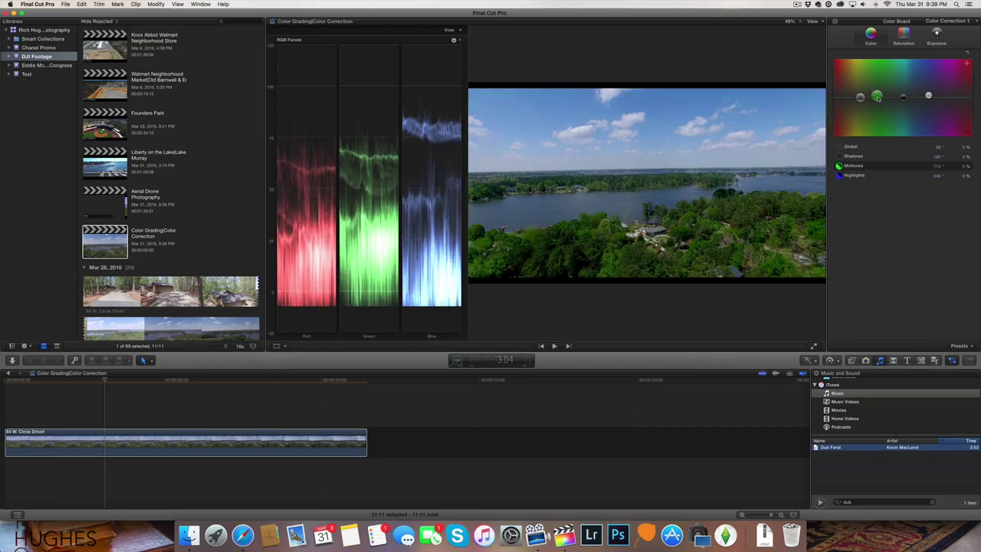
{"action": "left_click_drag", "start_coordinate": [877, 97], "coordinate": [869, 97]}
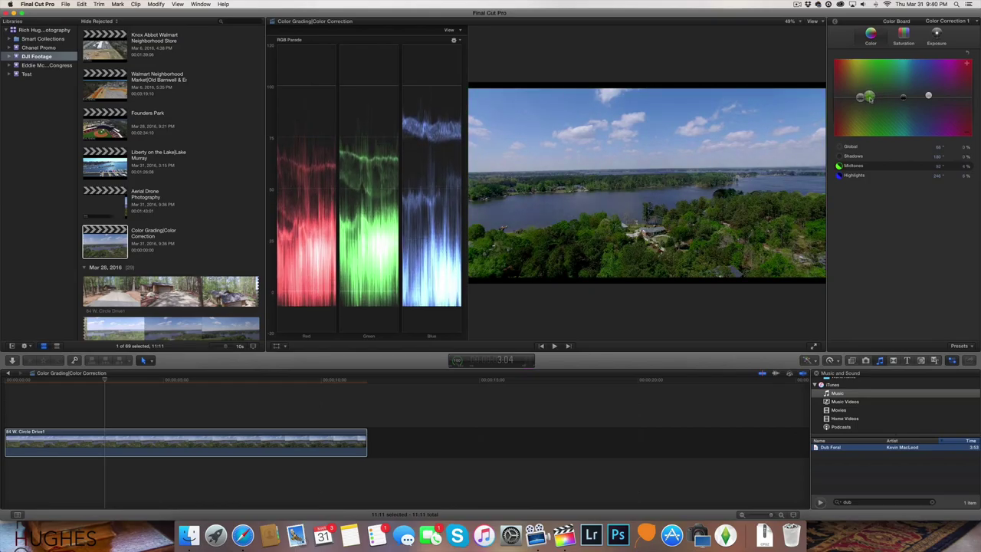
{"action": "left_click", "coordinate": [911, 97]}
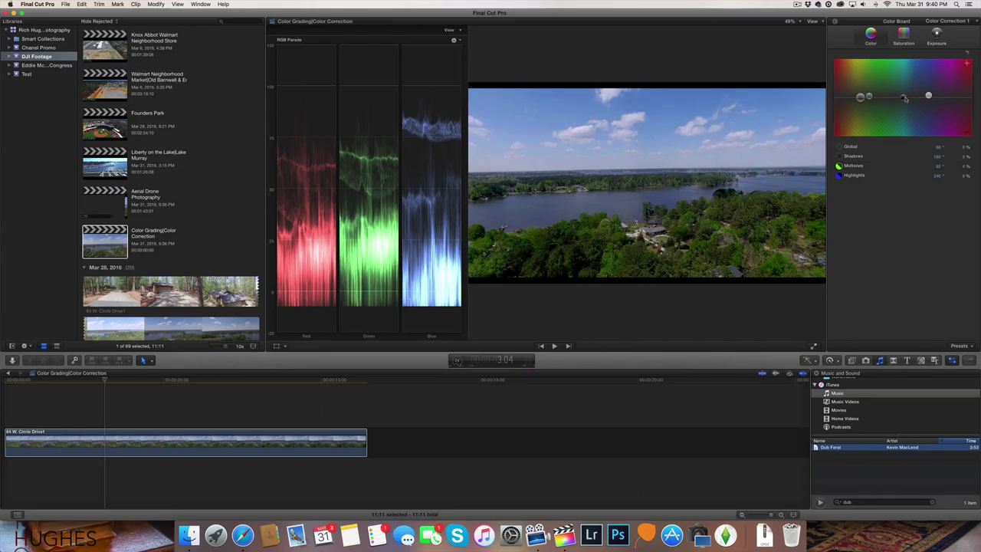
{"action": "left_click_drag", "start_coordinate": [908, 96], "coordinate": [966, 97]}
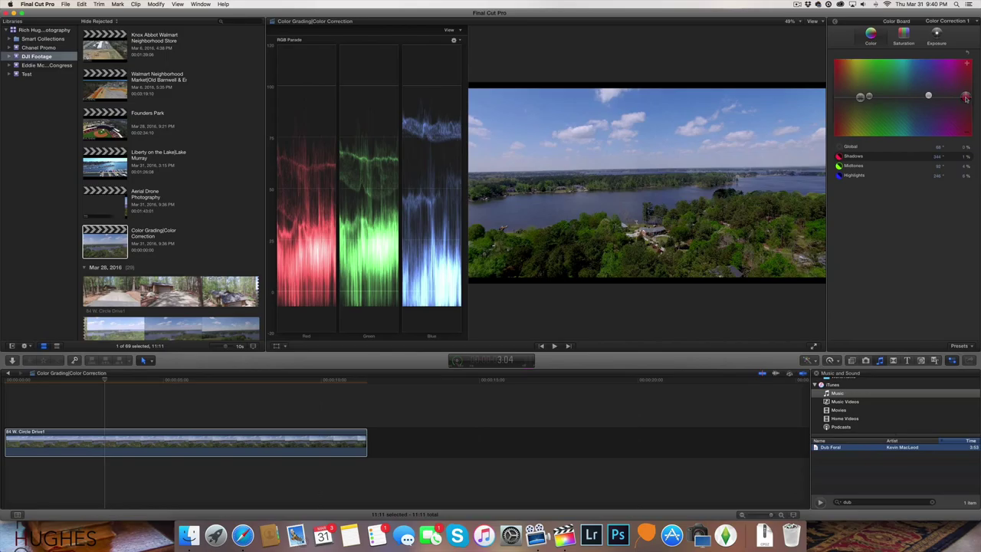
{"action": "left_click", "coordinate": [834, 23]}
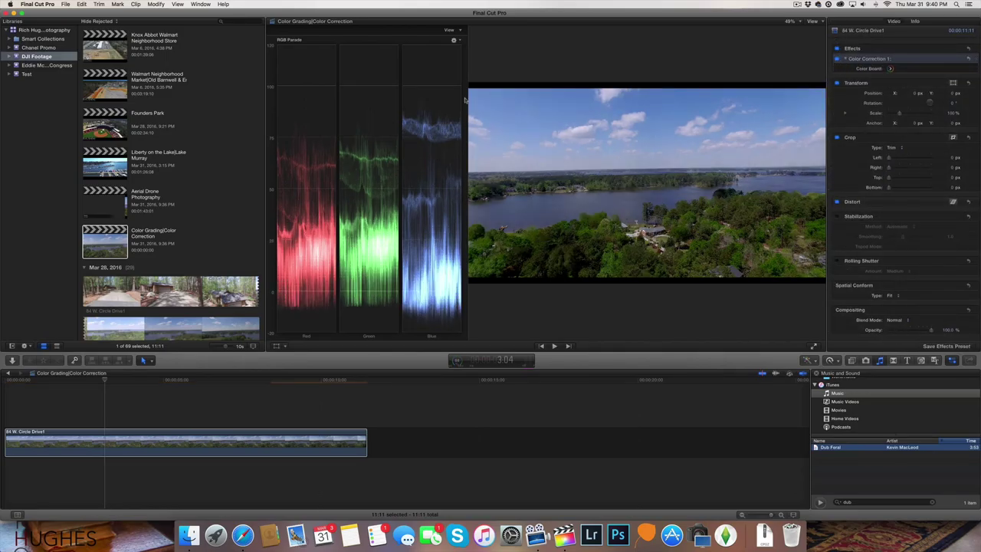
Step: Hide the scope, switch off Correction 1, and add Color Correction 2 to the clip
{"action": "key", "text": "super+7"}
{"action": "left_click", "coordinate": [836, 58]}
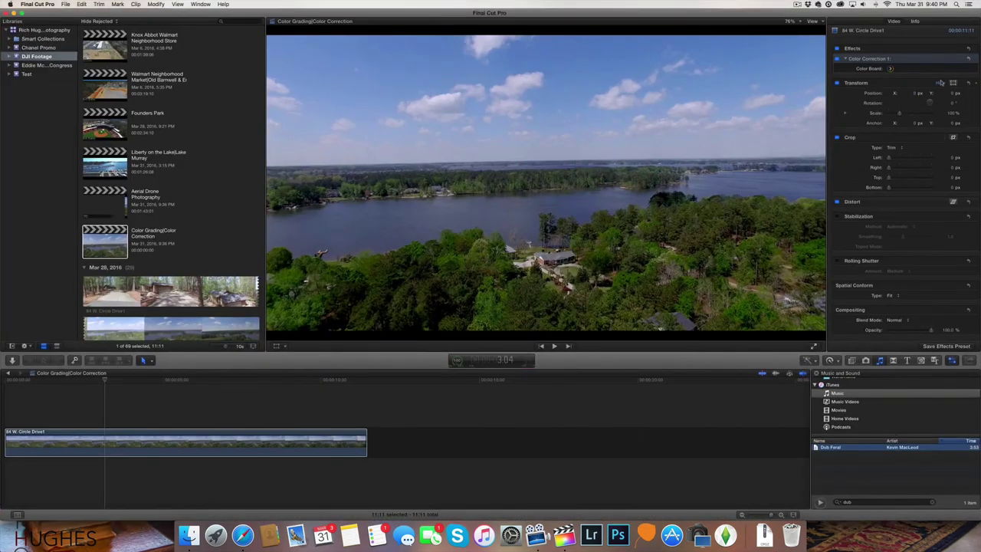
{"action": "left_click", "coordinate": [890, 69]}
{"action": "left_click", "coordinate": [977, 23]}
{"action": "left_click", "coordinate": [949, 36]}
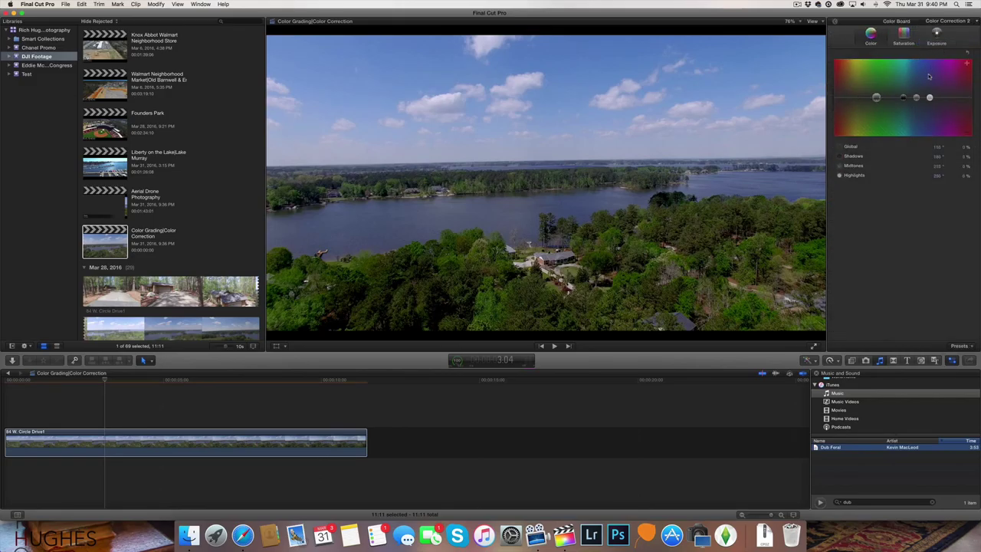
{"action": "left_click", "coordinate": [834, 23]}
Step: Add Shape Mask 1 to Color Correction 2, centered and stretched level along the horizon
{"action": "left_click", "coordinate": [953, 79]}
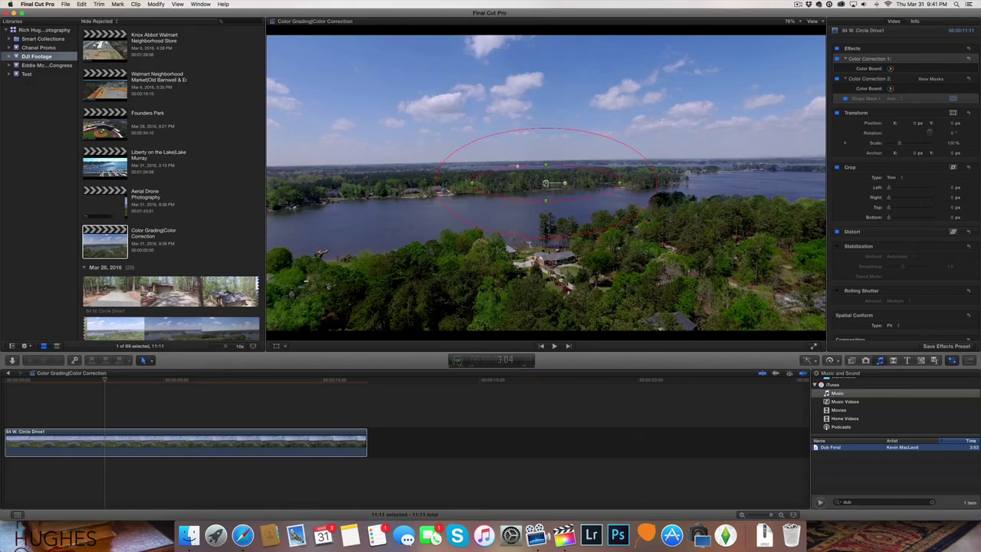
{"action": "left_click_drag", "start_coordinate": [434, 185], "coordinate": [490, 179]}
{"action": "left_click_drag", "start_coordinate": [586, 179], "coordinate": [675, 178]}
{"action": "left_click_drag", "start_coordinate": [511, 180], "coordinate": [509, 179]}
Step: Square the mask into a wide rectangular band with a tighter feathered edge
{"action": "left_click_drag", "start_coordinate": [420, 165], "coordinate": [386, 166]}
{"action": "left_click_drag", "start_coordinate": [300, 184], "coordinate": [297, 184]}
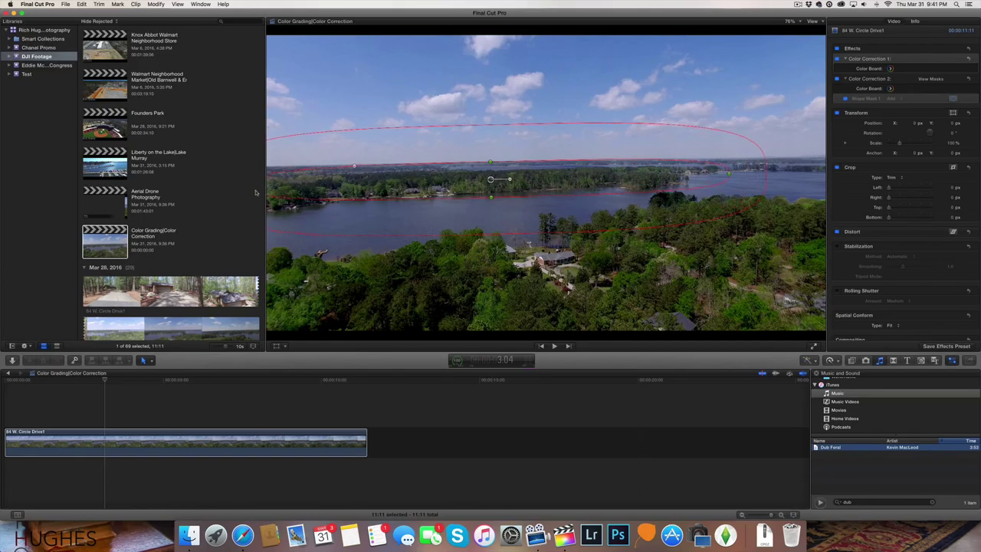
{"action": "mouse_move", "coordinate": [359, 167]}
{"action": "left_mouse_down"}
{"action": "mouse_move", "coordinate": [310, 167]}
{"action": "mouse_move", "coordinate": [319, 168]}
{"action": "left_mouse_up"}
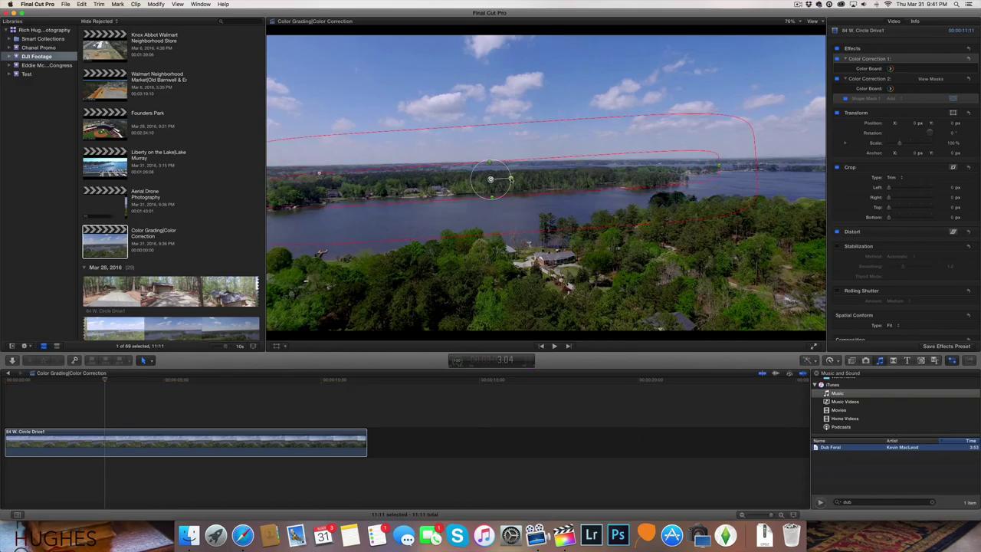
{"action": "left_click_drag", "start_coordinate": [719, 173], "coordinate": [711, 173]}
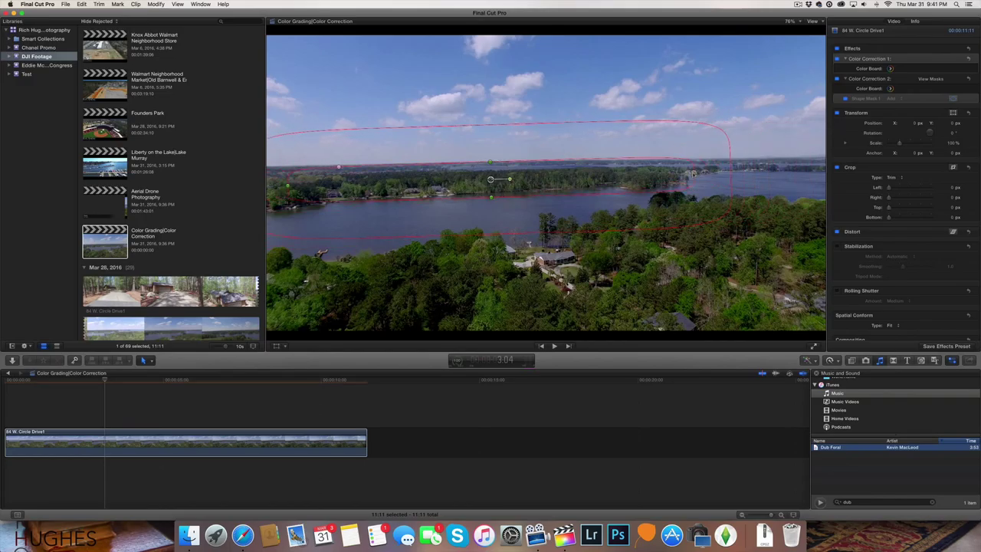
{"action": "left_click_drag", "start_coordinate": [443, 251], "coordinate": [452, 204]}
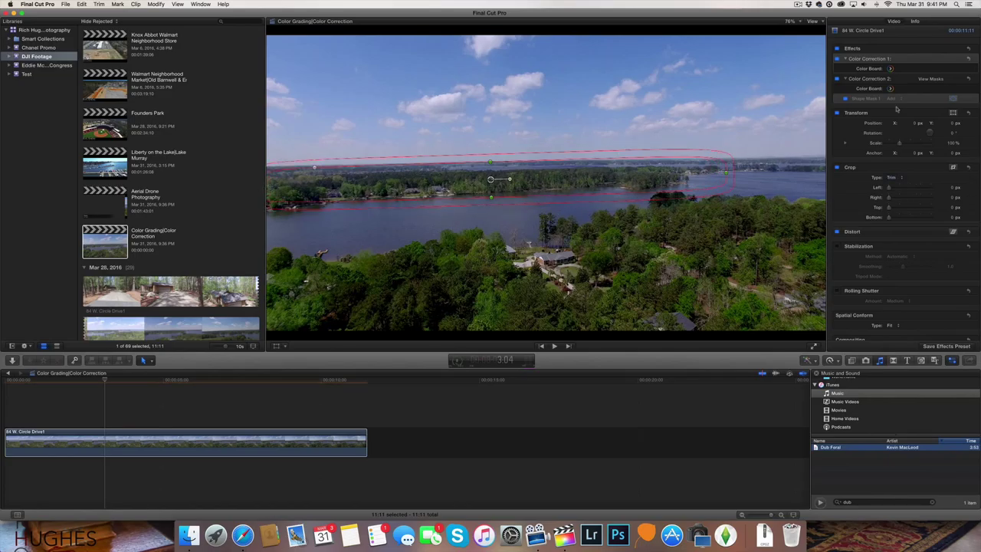
{"action": "left_click", "coordinate": [891, 89]}
Step: Inside the mask, tint midtones to 138°, shadows slightly, and highlights toward blue
{"action": "left_click_drag", "start_coordinate": [876, 98], "coordinate": [876, 99]}
{"action": "key", "text": "super+z"}
{"action": "left_click_drag", "start_coordinate": [917, 99], "coordinate": [887, 95]}
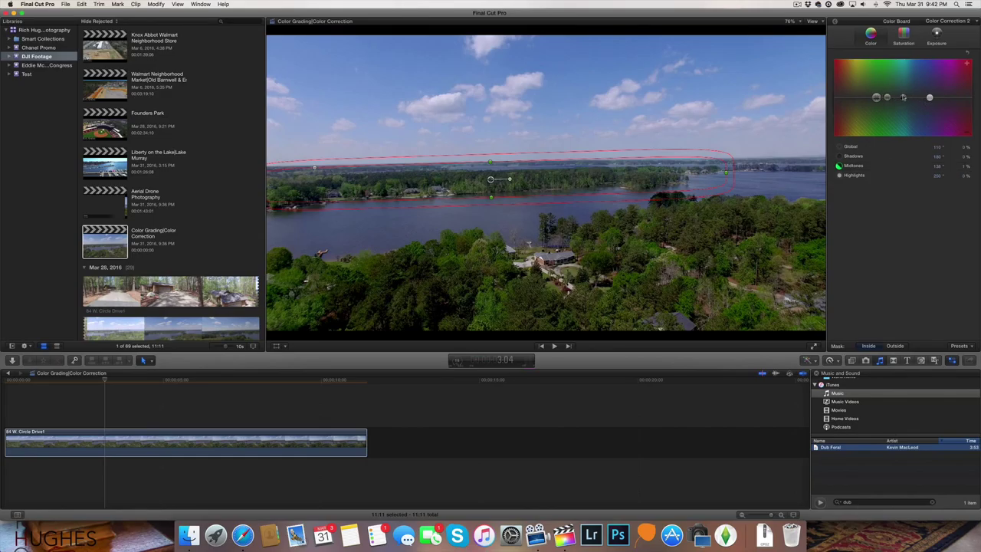
{"action": "left_click_drag", "start_coordinate": [903, 97], "coordinate": [897, 98]}
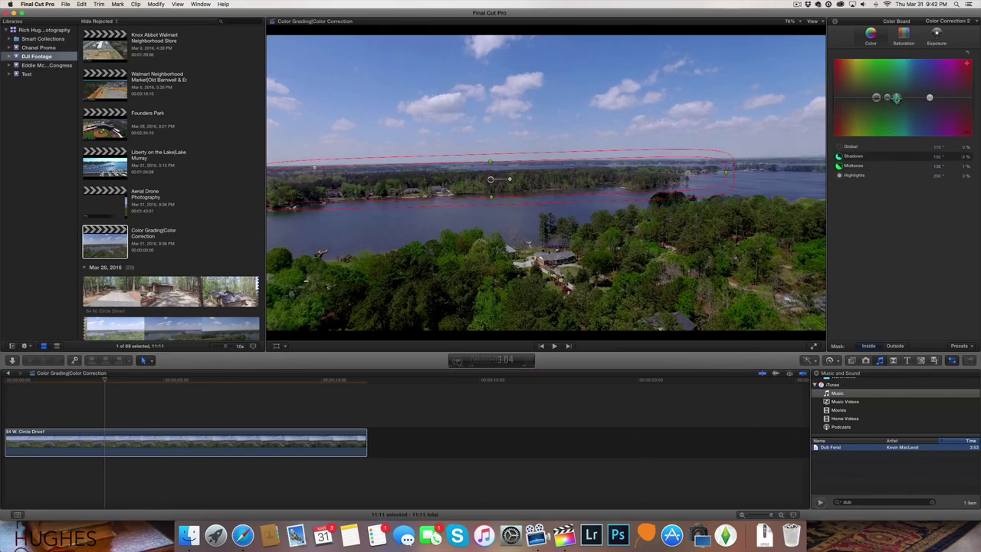
{"action": "left_click_drag", "start_coordinate": [931, 98], "coordinate": [972, 97]}
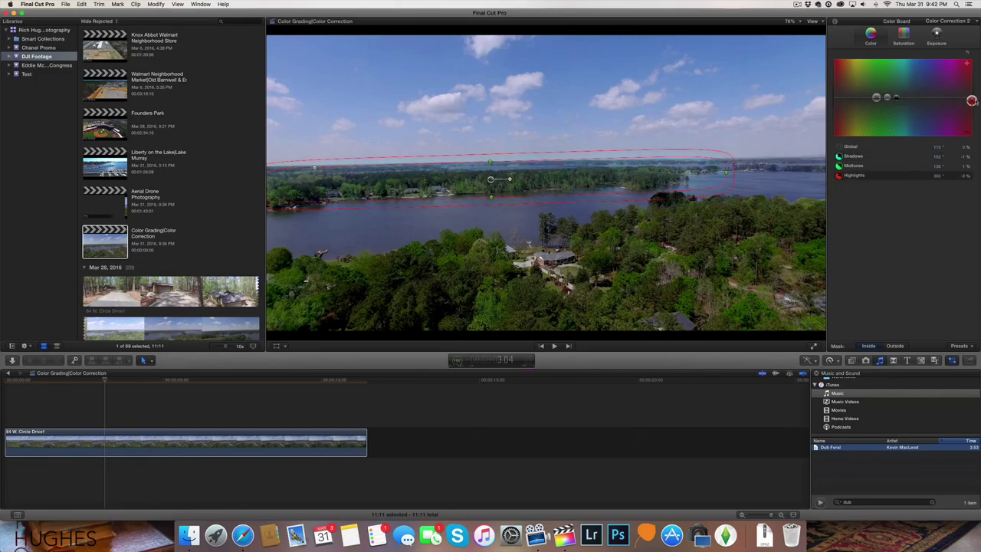
{"action": "left_click_drag", "start_coordinate": [975, 100], "coordinate": [924, 99]}
{"action": "left_click", "coordinate": [938, 36]}
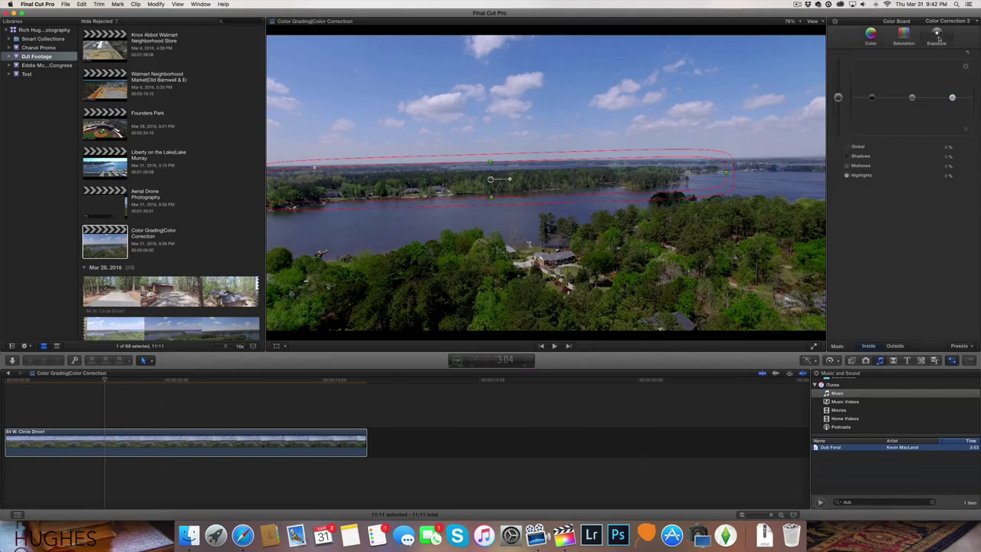
Step: Set the mask's exposure to Shadows 1%, Highlights −21%, and stretch it across the full frame width
{"action": "left_click_drag", "start_coordinate": [872, 98], "coordinate": [838, 99]}
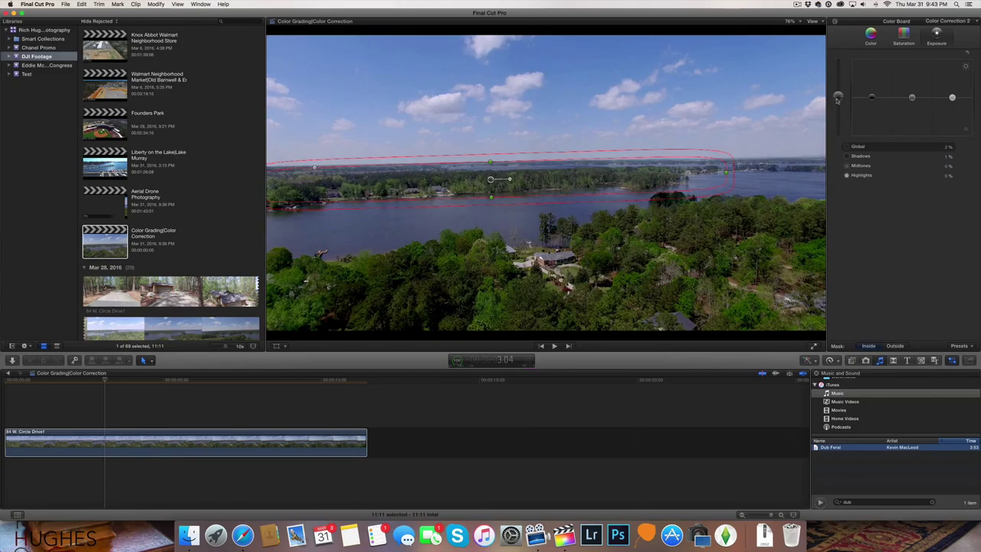
{"action": "left_click_drag", "start_coordinate": [952, 97], "coordinate": [952, 105]}
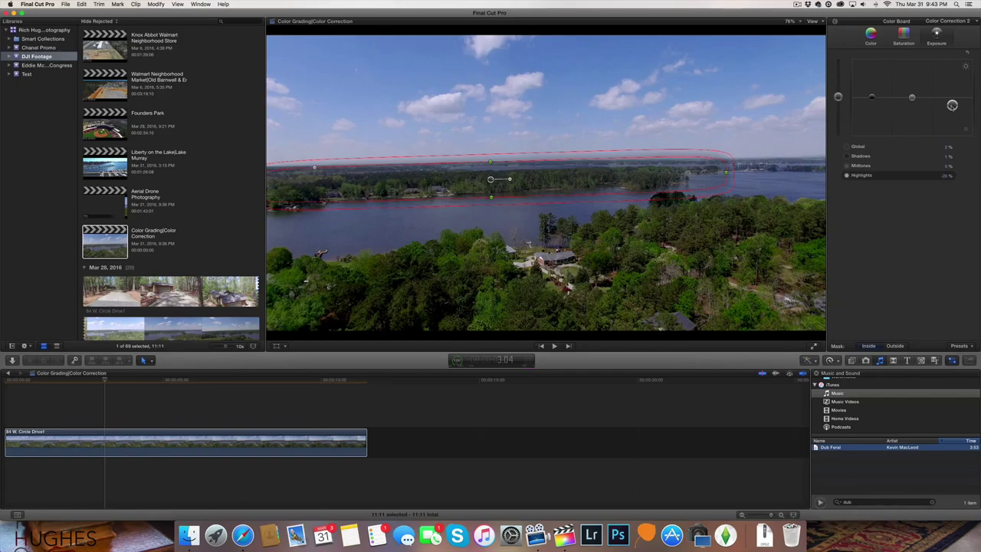
{"action": "left_click", "coordinate": [912, 97]}
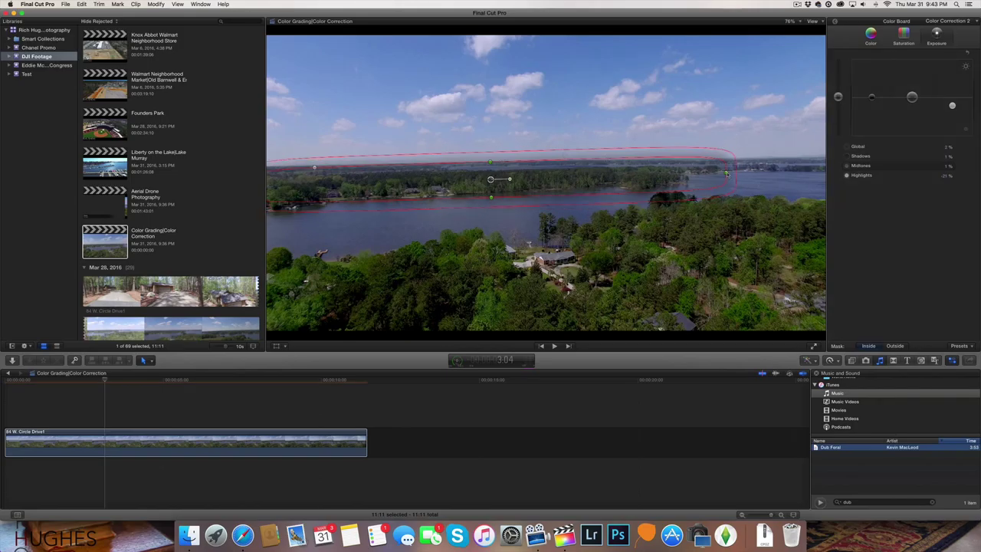
{"action": "left_click_drag", "start_coordinate": [725, 174], "coordinate": [821, 170]}
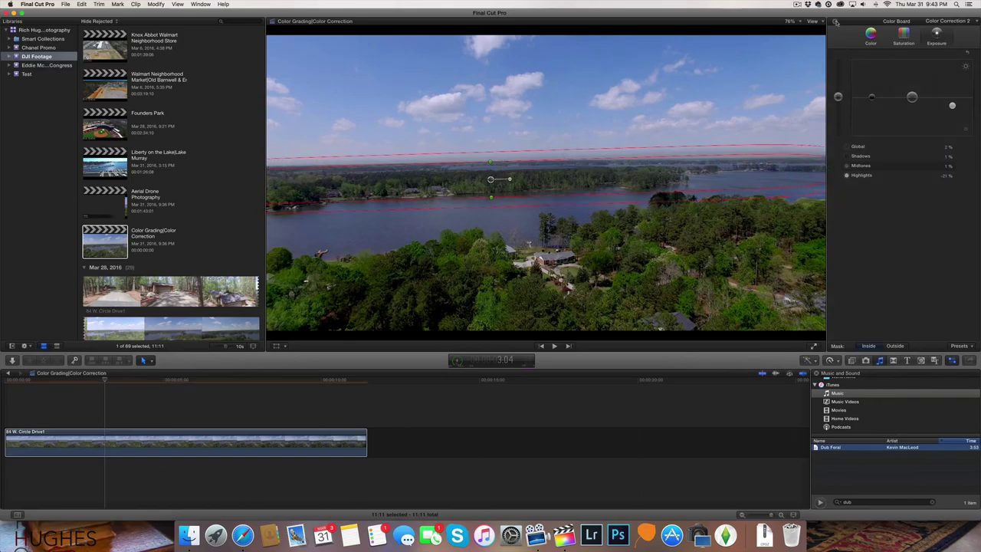
Step: Toggle Color Correction 2 and all effects off and on at an earlier point, leaving both active
{"action": "left_click", "coordinate": [836, 22]}
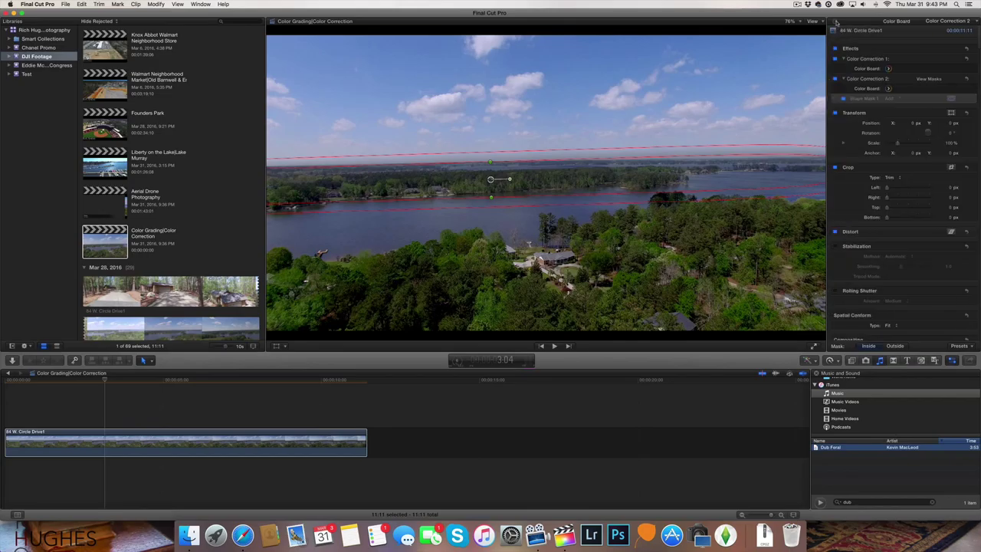
{"action": "left_click", "coordinate": [837, 79]}
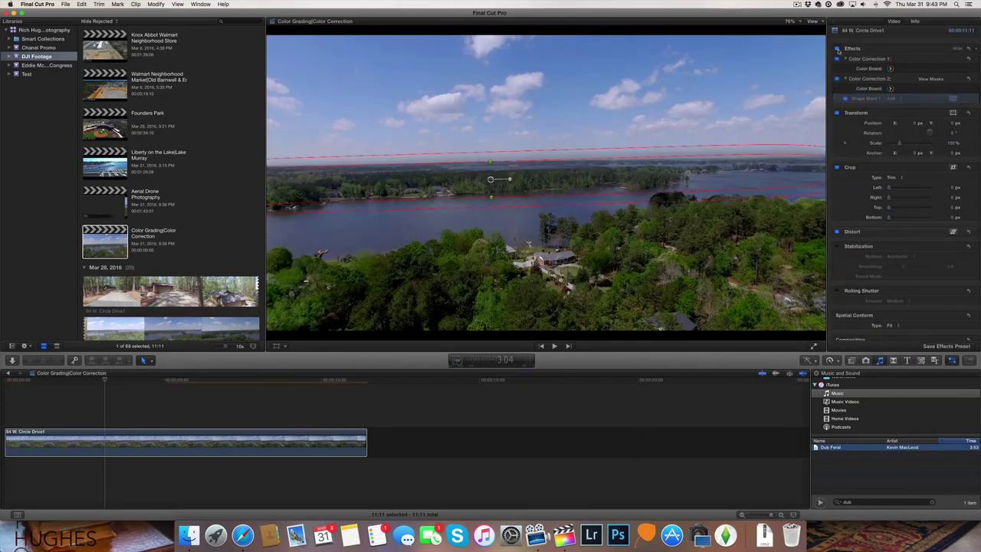
{"action": "left_click", "coordinate": [56, 405]}
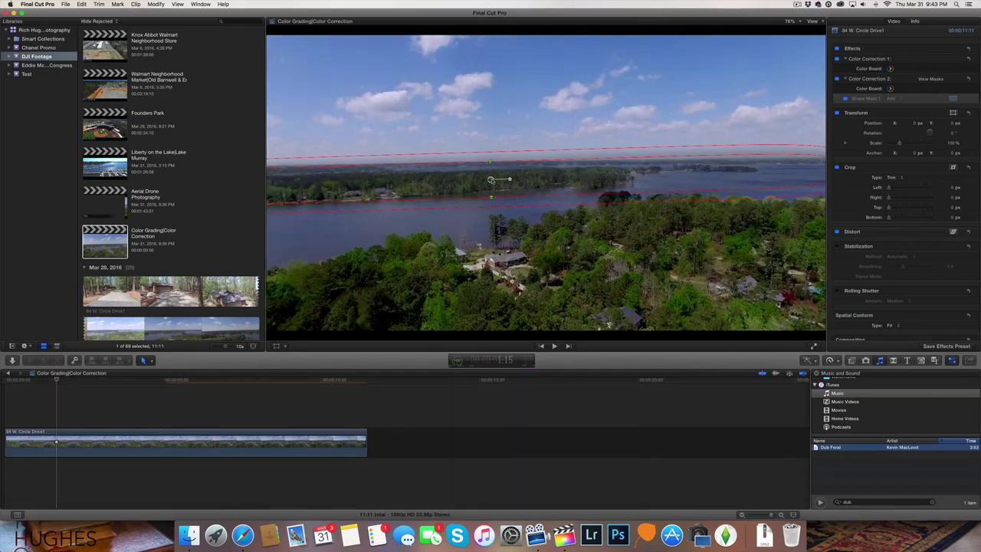
{"action": "left_click", "coordinate": [837, 79]}
{"action": "left_click", "coordinate": [837, 48]}
{"action": "left_click", "coordinate": [837, 49]}
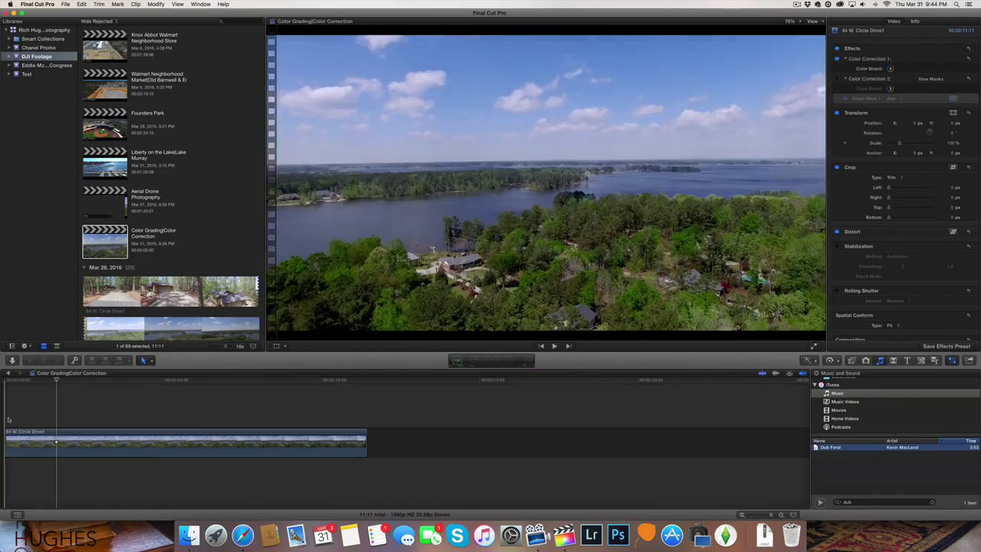